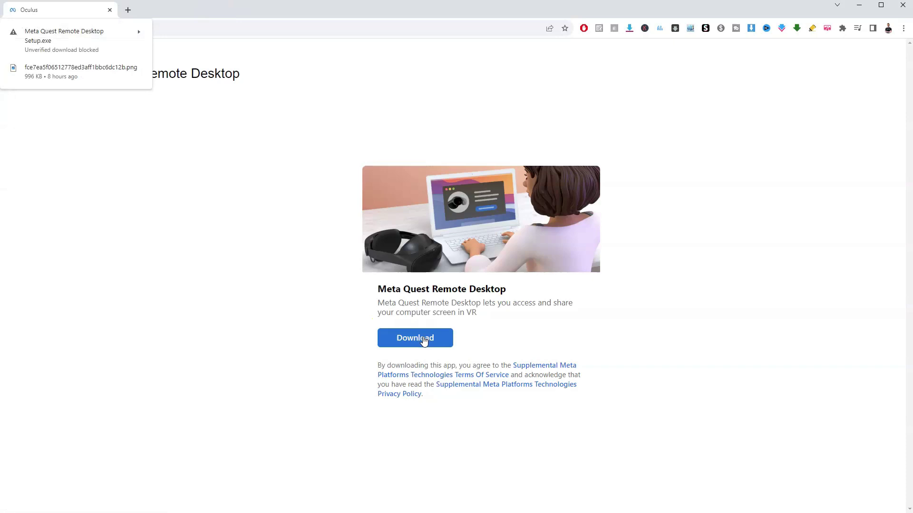
# Keep the blocked Meta Quest Remote Desktop installer via 'Download unverified file'
pyautogui.click(42, 36)
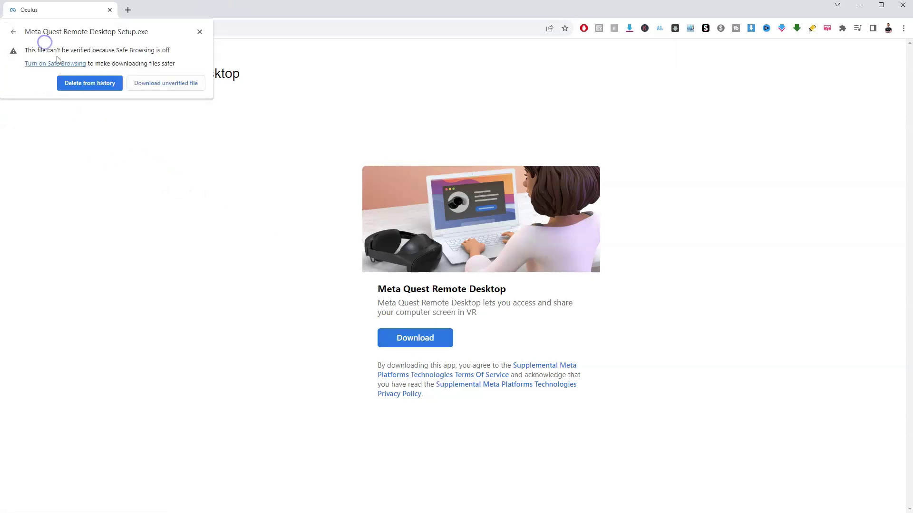
pyautogui.click(175, 85)
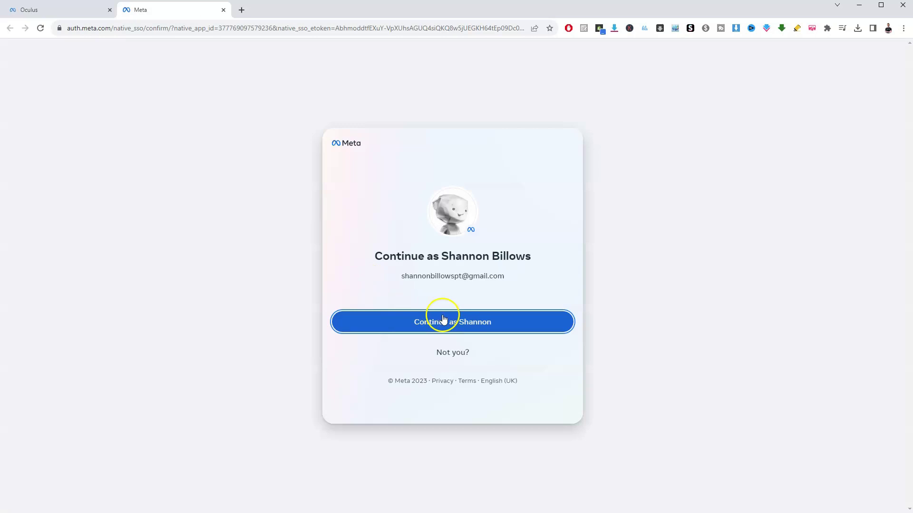
# Continue with the suggested Meta account, always allow auth.meta.com, and launch Remote Desktop
pyautogui.click(443, 322)
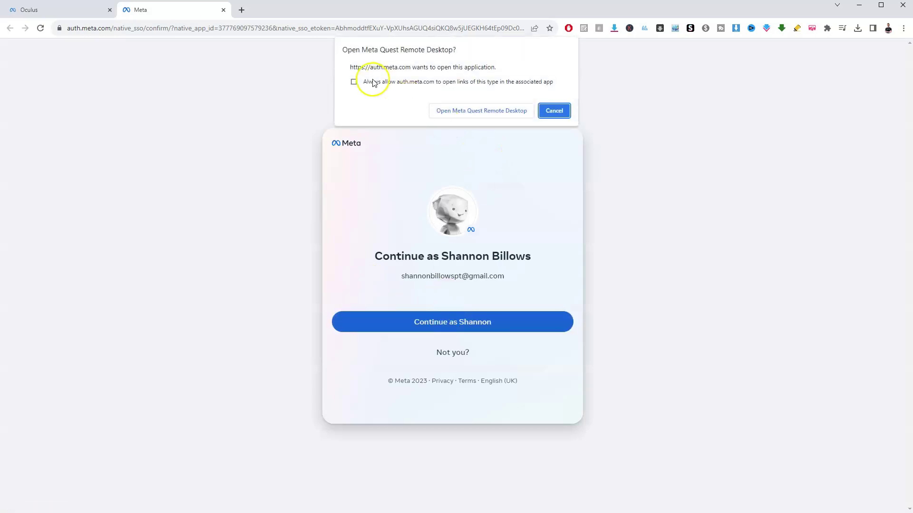
pyautogui.click(364, 84)
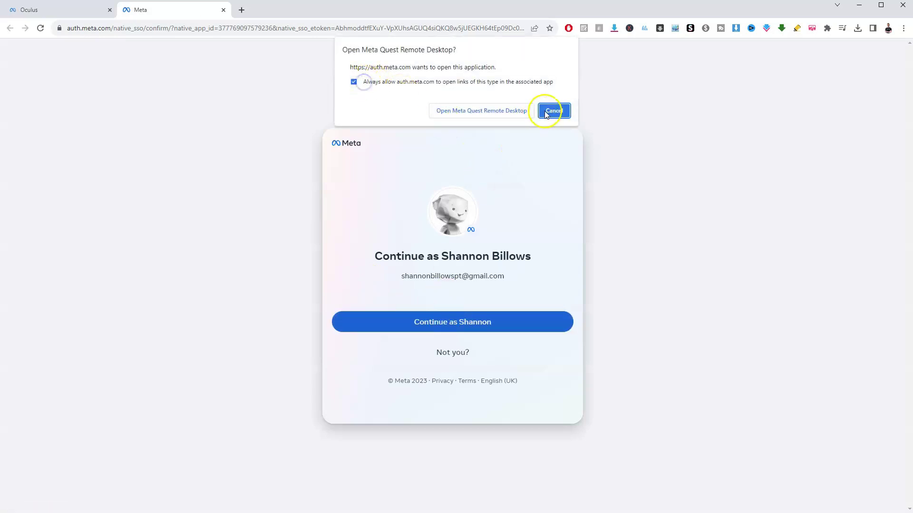
pyautogui.click(506, 113)
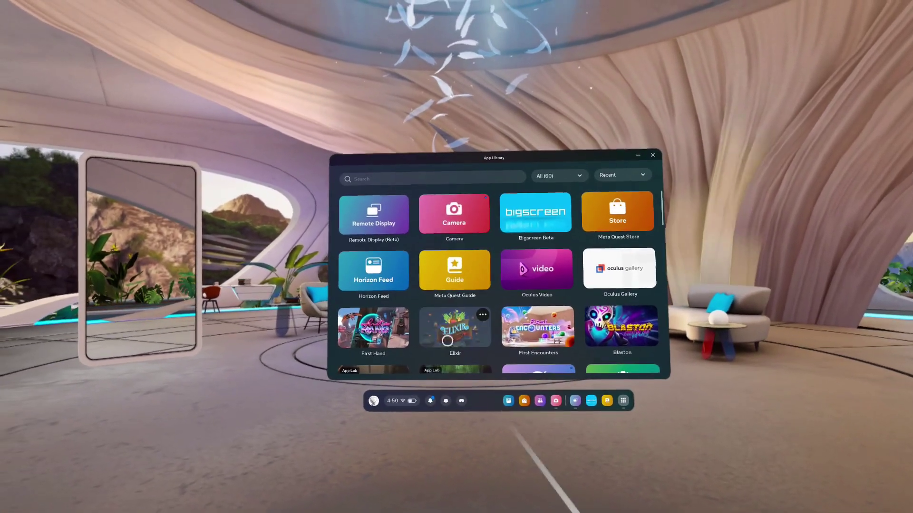
# Open Remote Display (Beta) in the headset and select the PC under Computers
pyautogui.click(357, 197)
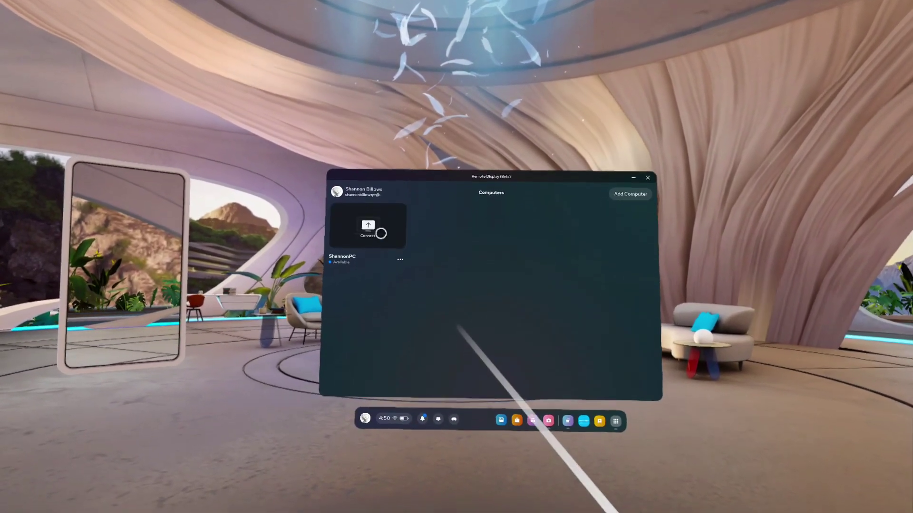
pyautogui.click(371, 236)
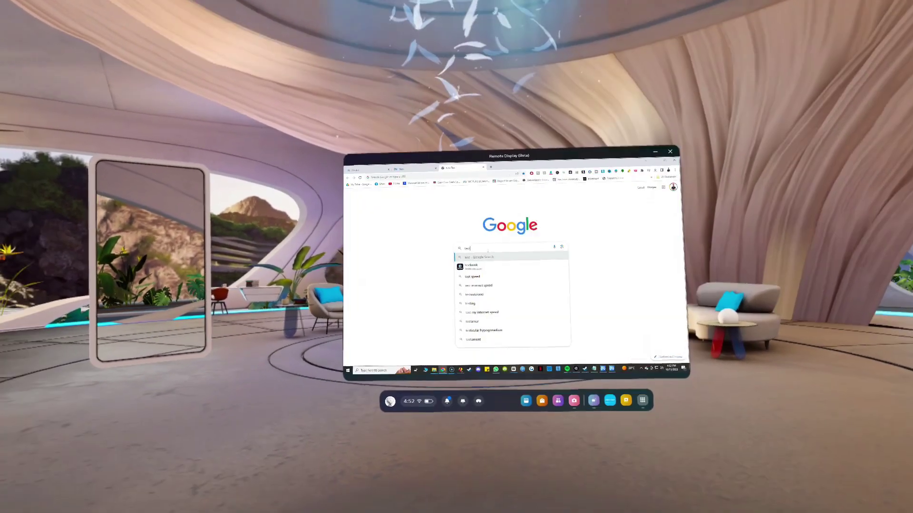
# Submit a Google search for 'test' in the streamed Chrome window
pyautogui.press('Return')
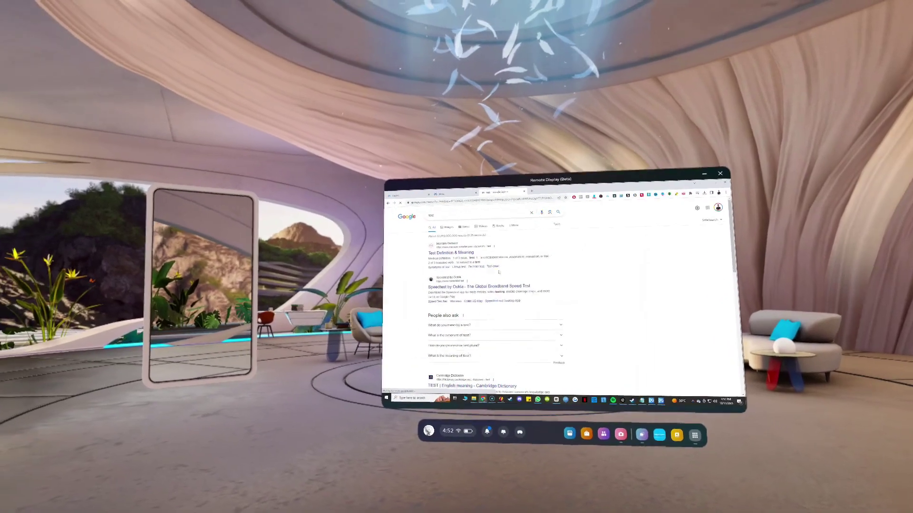